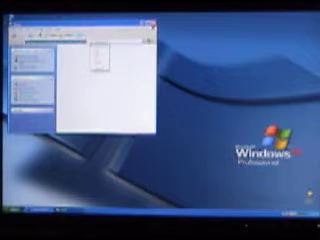
Step: Dismiss the small popup inside the new, still-empty desktop folder window
{"action": "left_click", "coordinate": [98, 55]}
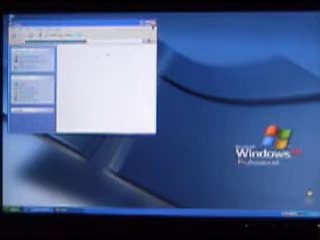